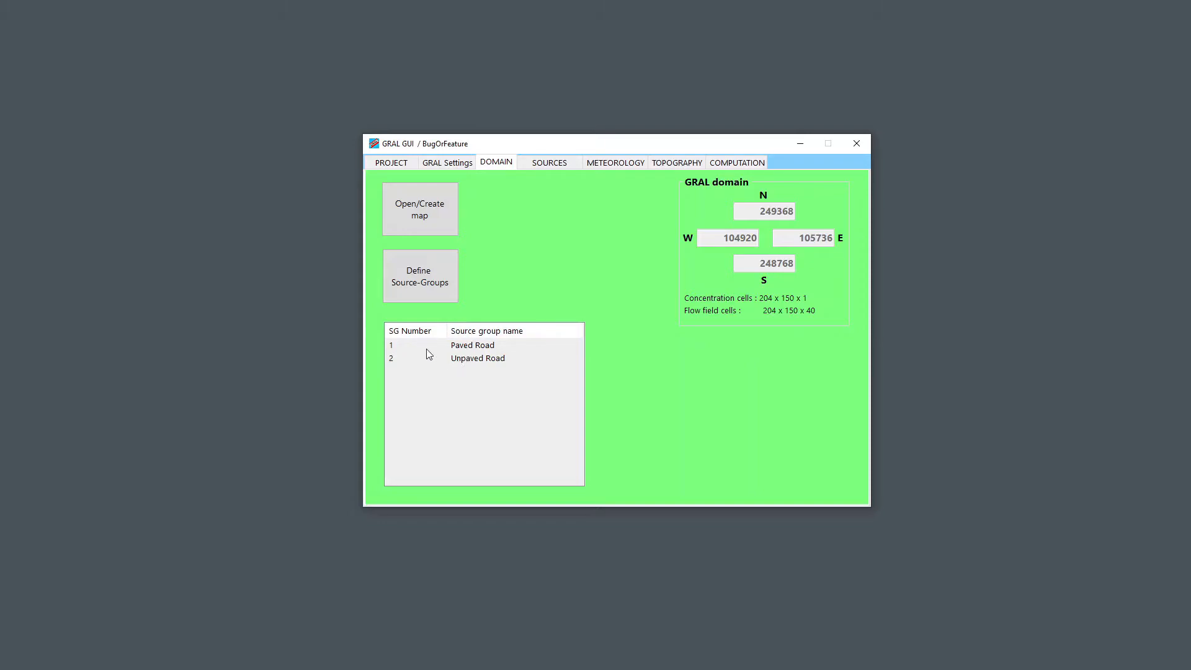
# - Open the domain map and trace the existing tree-lined road southward as a seven-vertex line source about 507 m long
pyautogui.click(420, 209)
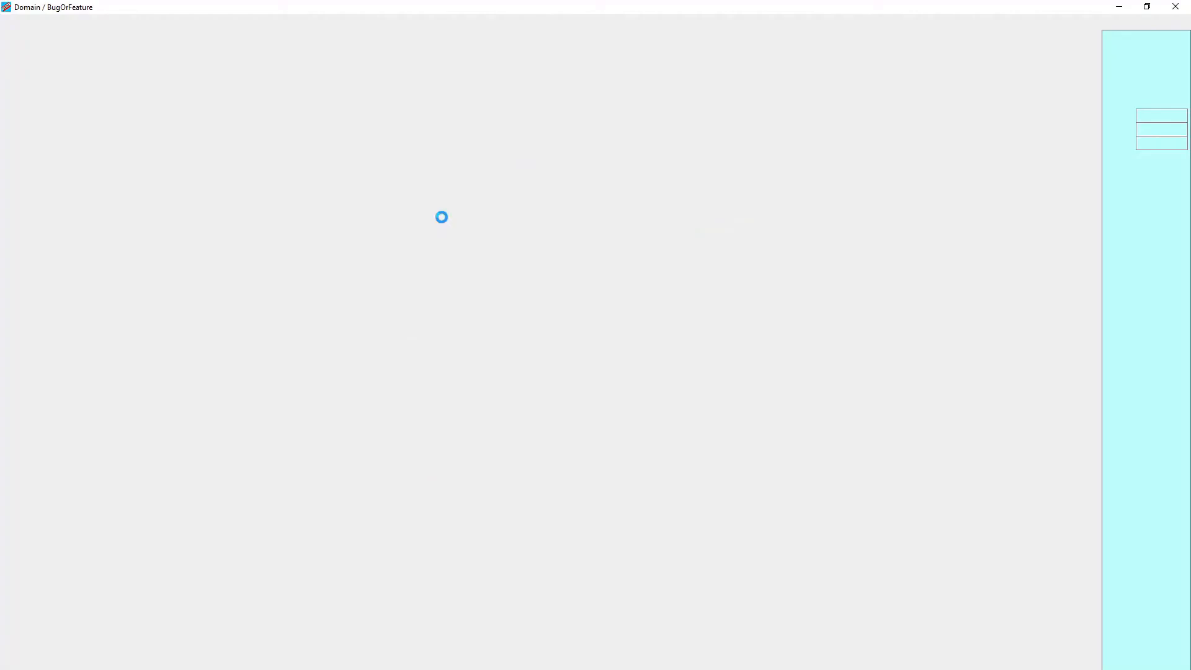
pyautogui.click(1134, 240)
pyautogui.click(276, 139)
pyautogui.click(304, 198)
pyautogui.click(349, 266)
pyautogui.click(357, 294)
pyautogui.rightClick(381, 553)
# - Name the line source Paved and give it a PM10 emission of 0,5 kg/h
pyautogui.moveTo(1040, 135); pyautogui.dragTo(1079, 132)
pyautogui.write('Paved Road')
pyautogui.press('BackSpace')
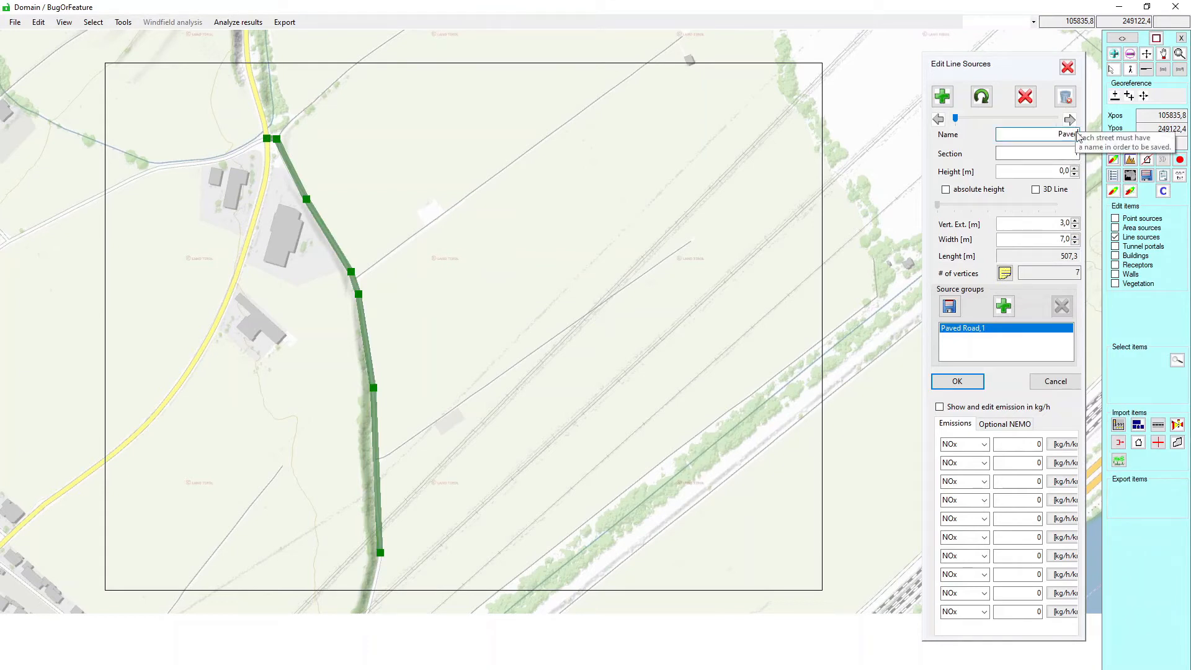
pyautogui.click(982, 407)
pyautogui.click(985, 444)
pyautogui.click(983, 465)
pyautogui.click(1035, 444)
pyautogui.write(',5')
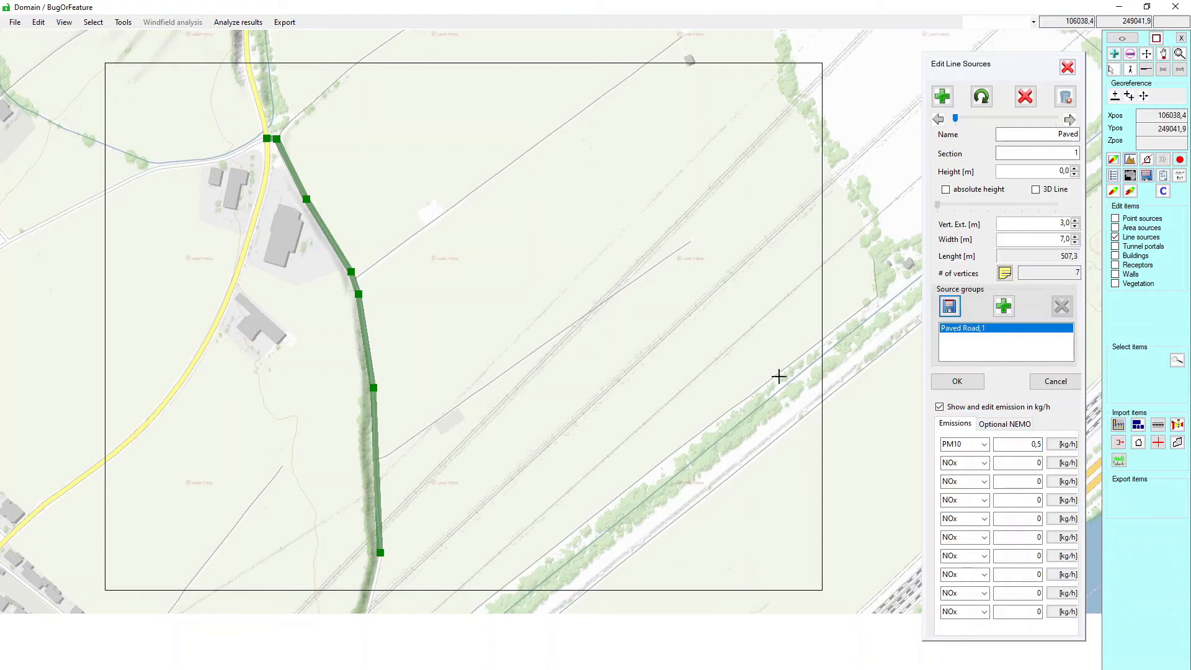
# - Add a second line source about 588 m long running northeast from the paved road's south end and name it Unpaved
pyautogui.click(371, 552)
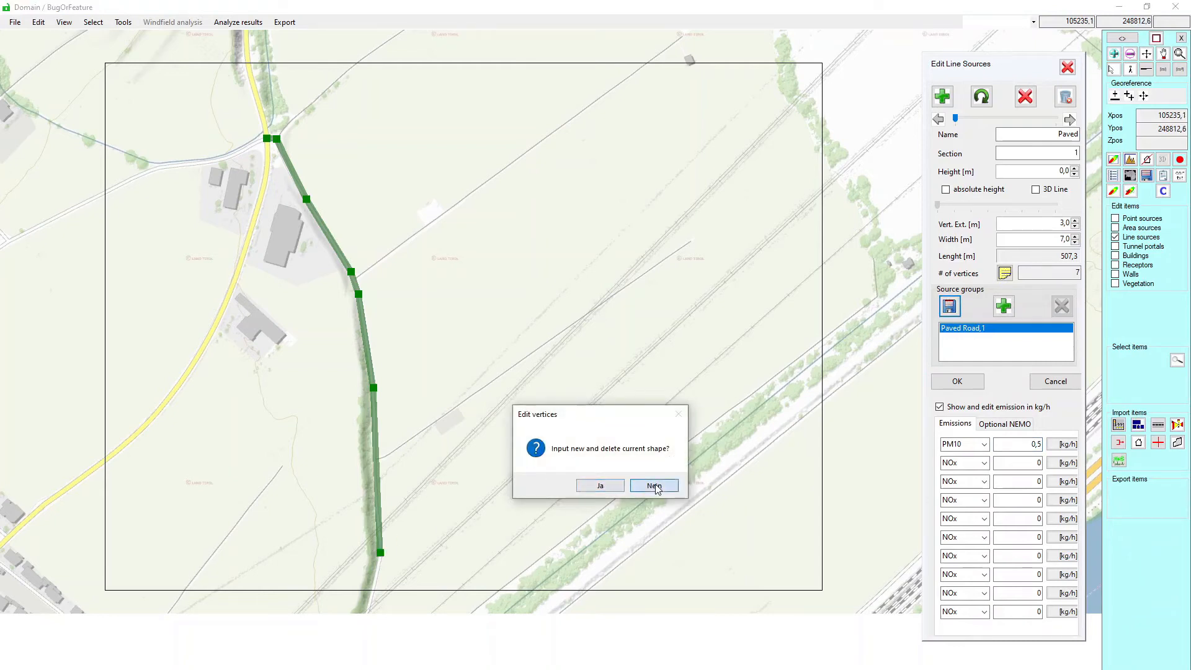
pyautogui.click(601, 485)
pyautogui.click(942, 95)
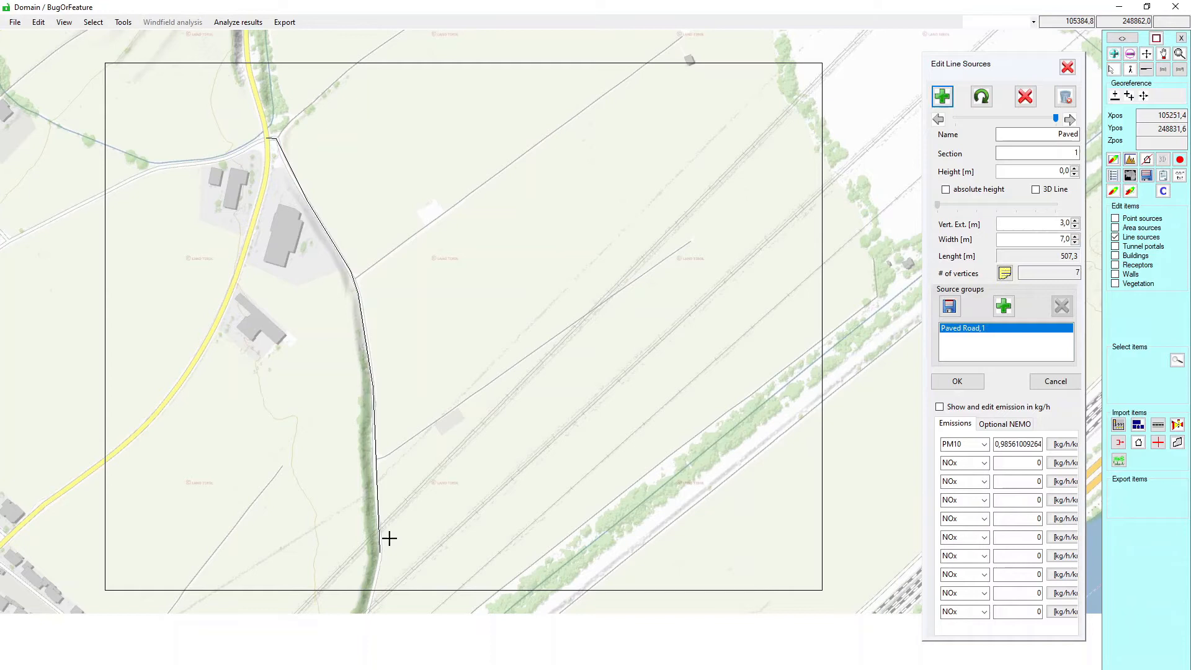
pyautogui.rightClick(760, 199)
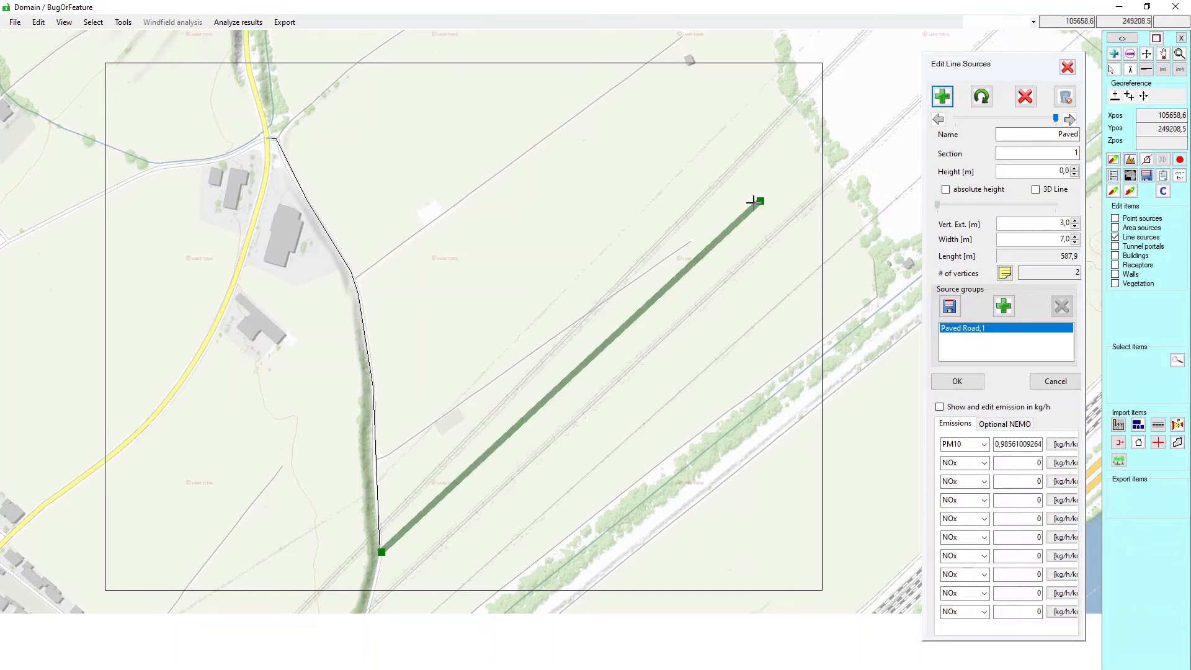
pyautogui.doubleClick(1073, 134)
pyautogui.press('BackSpace')
pyautogui.write('Unpaved')
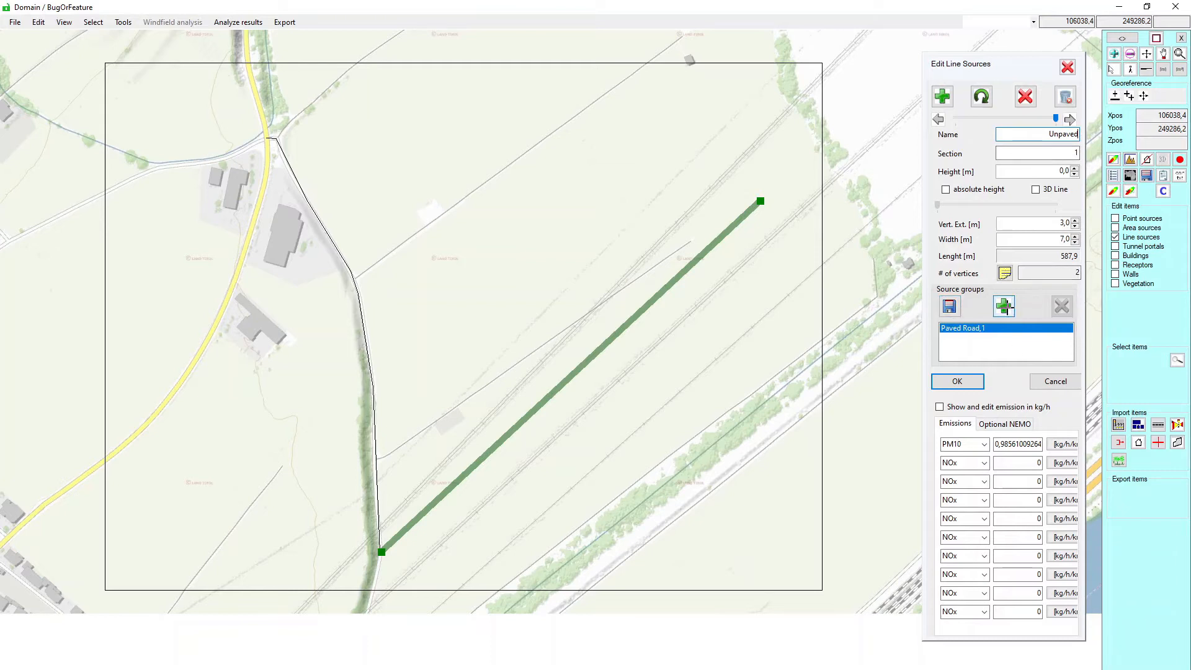
# - Add Unpaved Road,2 as a new empty source group to the Unpaved line source
pyautogui.click(1003, 306)
pyautogui.click(743, 92)
pyautogui.click(719, 104)
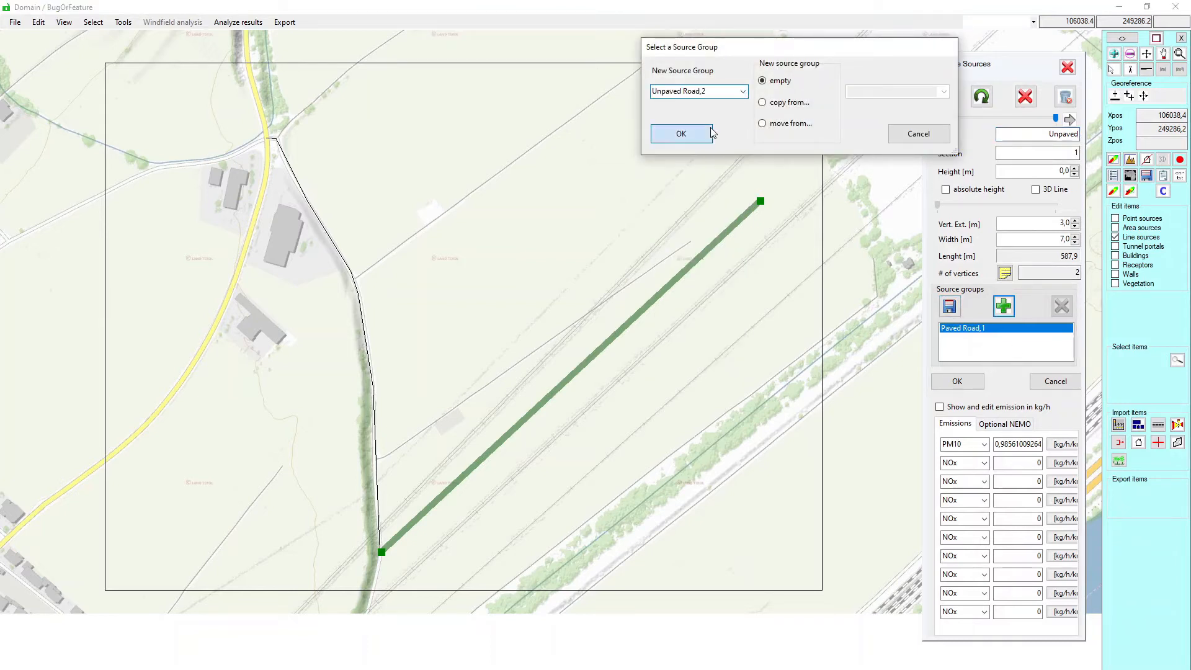
pyautogui.click(680, 133)
# - Set the PM10 emission of the Unpaved Road,2 group to 1 kg/h and confirm the line source edits
pyautogui.click(939, 406)
pyautogui.click(1038, 444)
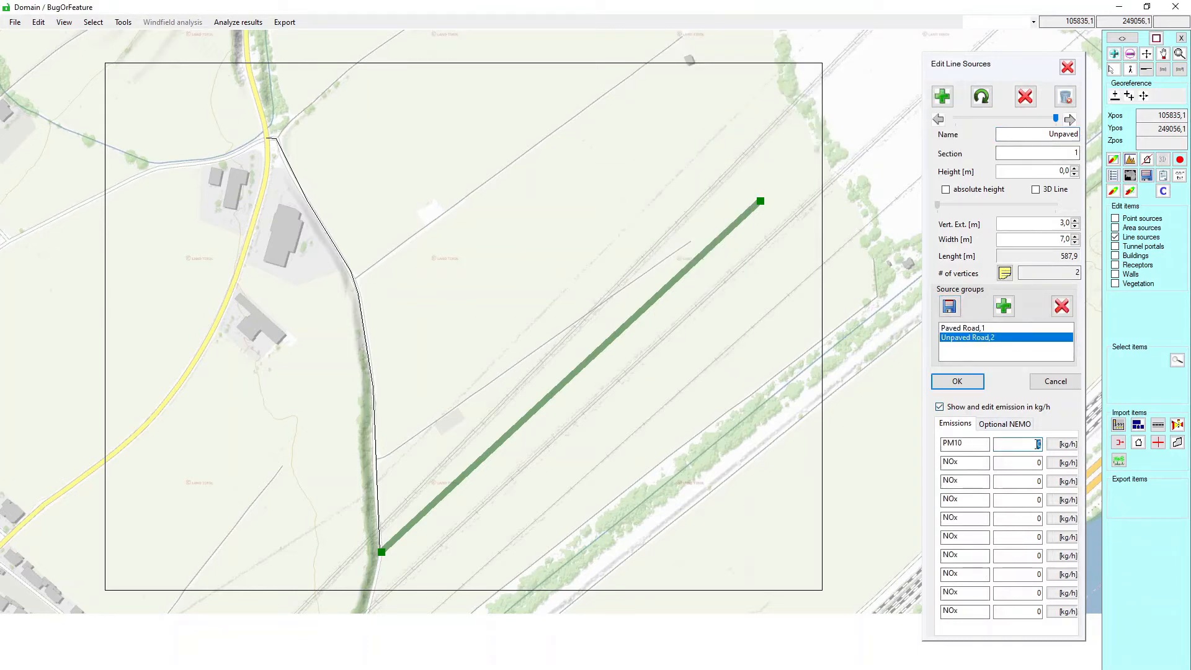
pyautogui.write('1')
pyautogui.click(965, 384)
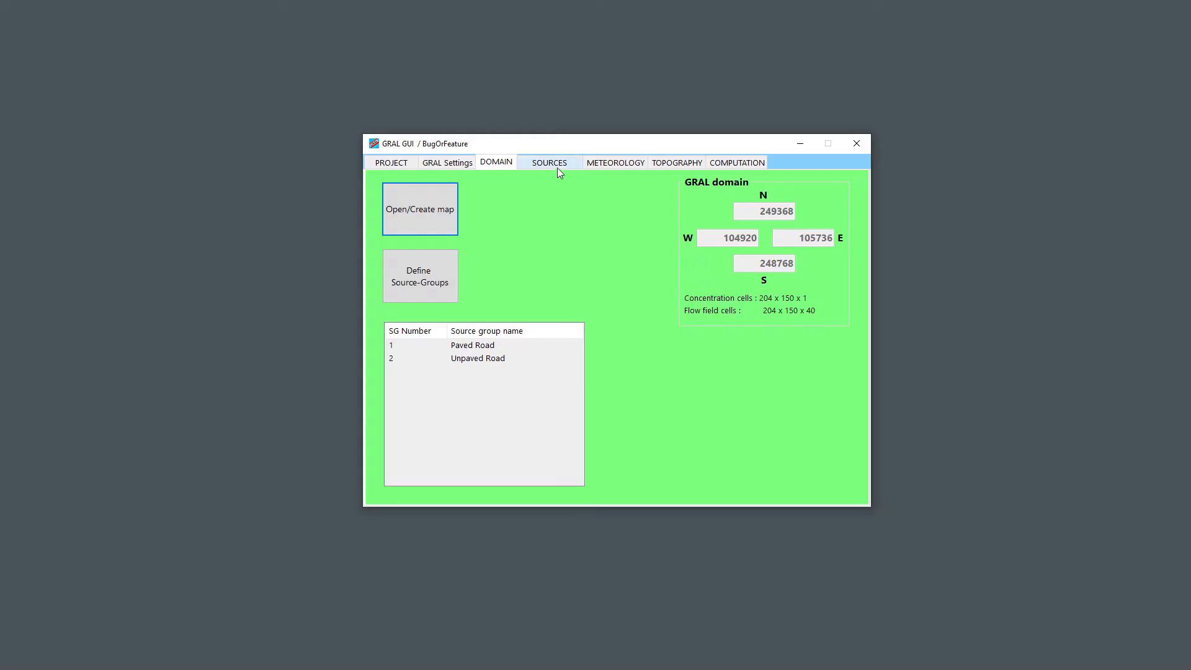
# - Assign both Paved Road and Unpaved Road as used source groups for the simulation and view the total PM10 emissions chart
pyautogui.click(554, 162)
pyautogui.click(394, 231)
pyautogui.keyDown('shift'); pyautogui.click(399, 241); pyautogui.keyUp('shift')
pyautogui.click(505, 262)
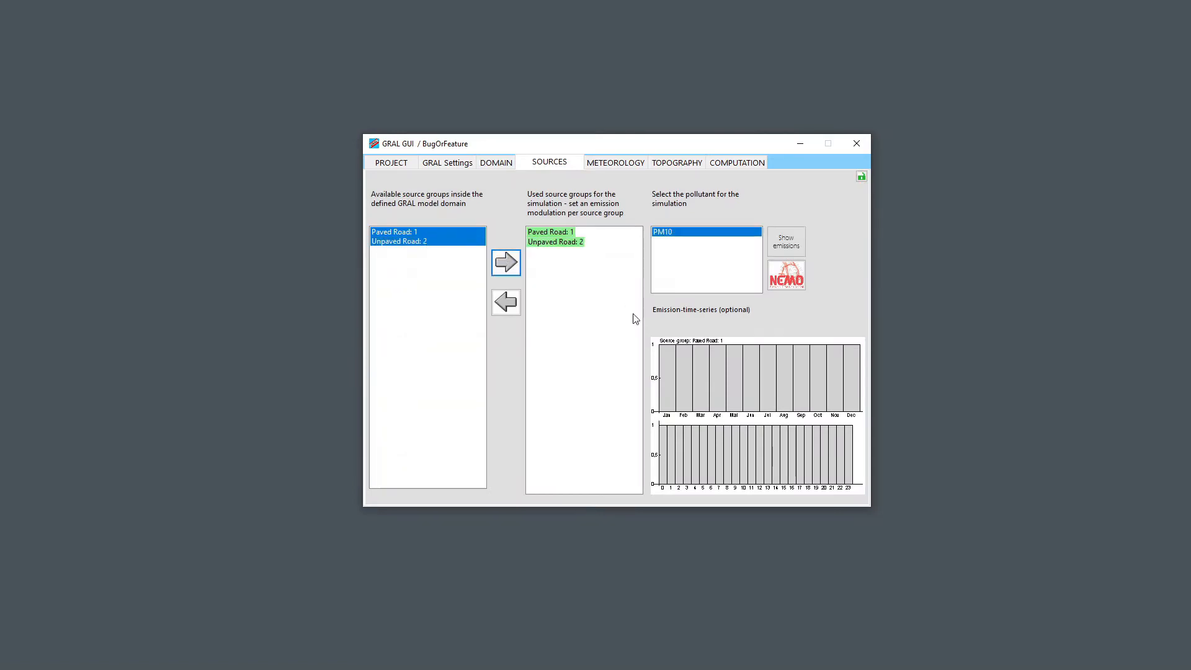
pyautogui.click(788, 245)
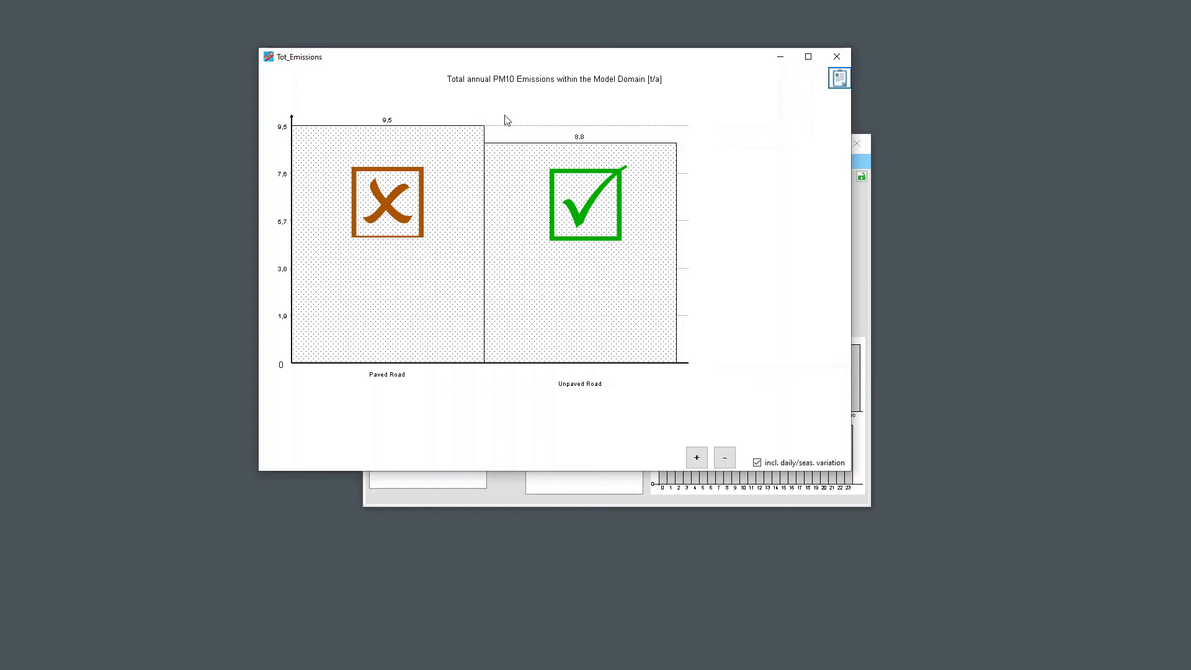
pyautogui.click(834, 59)
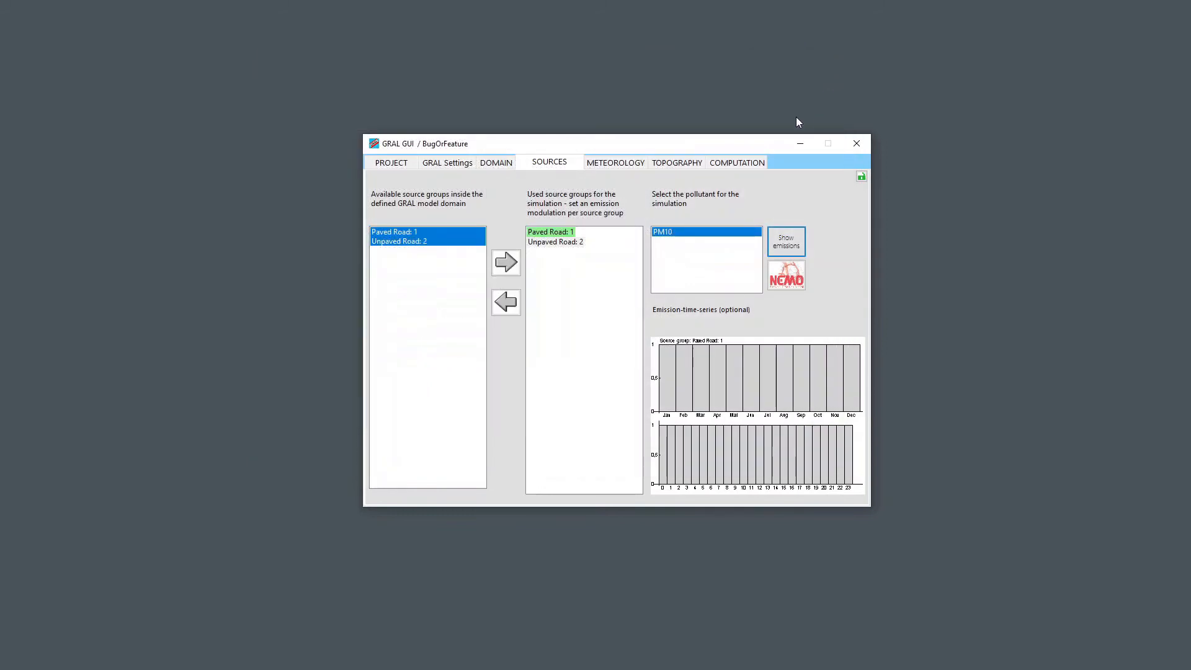
# - Open the map's item search table and examine the source group and emission rate of each Paved and Unpaved entry
pyautogui.click(496, 165)
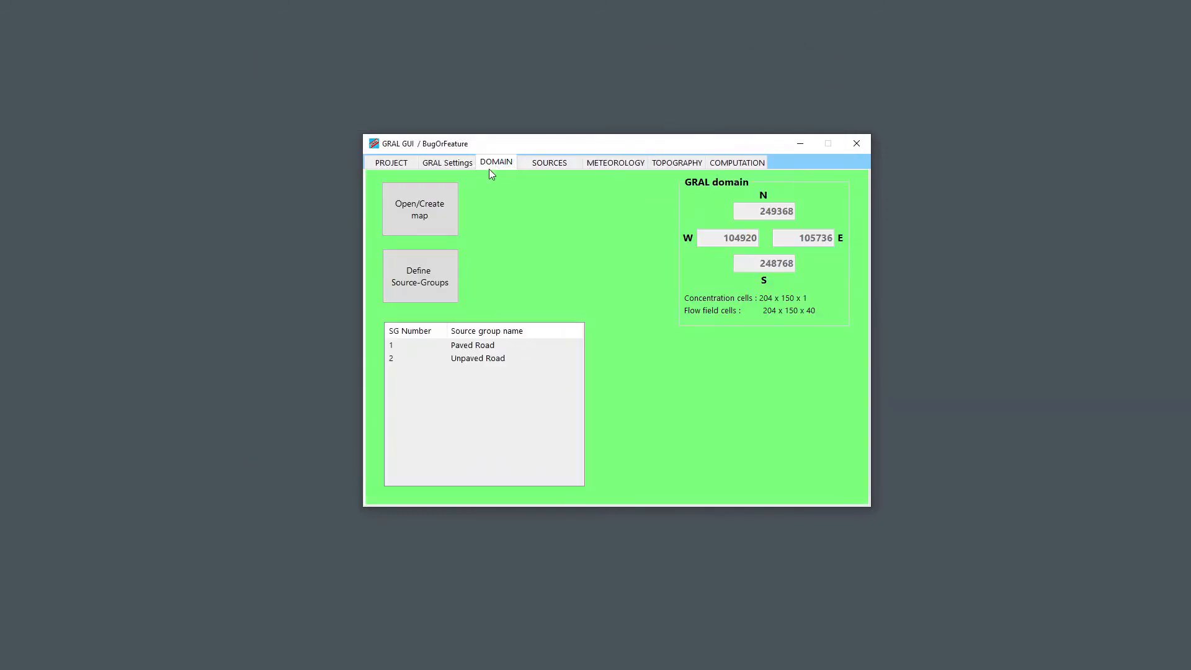
pyautogui.click(440, 207)
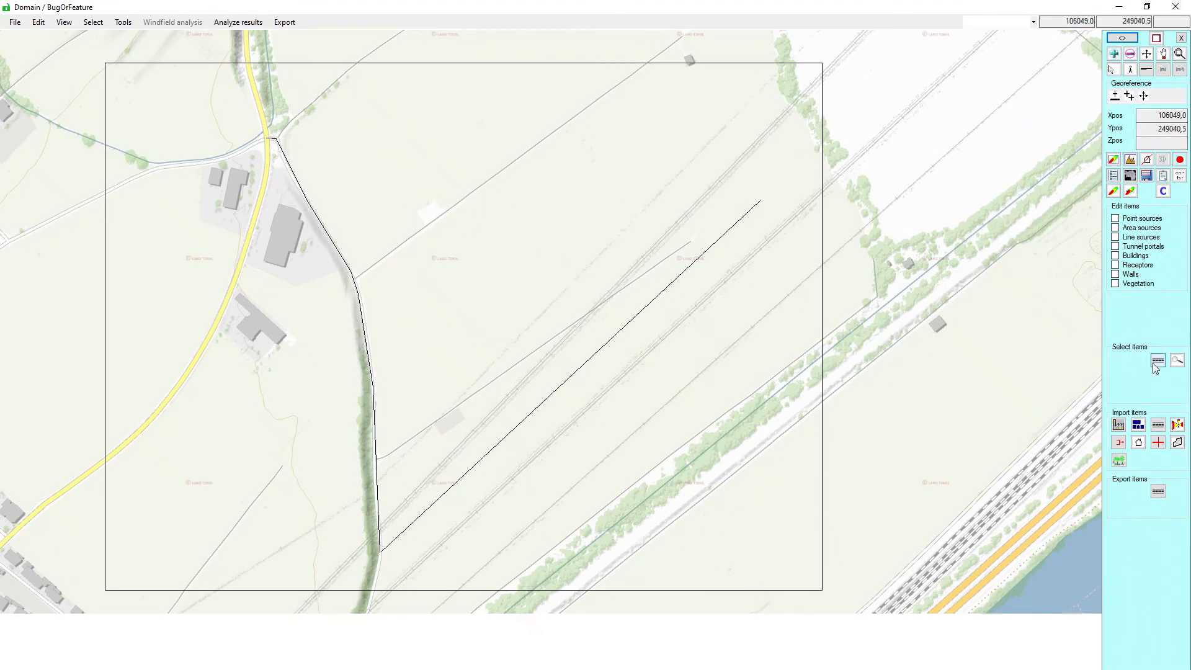
pyautogui.click(1183, 360)
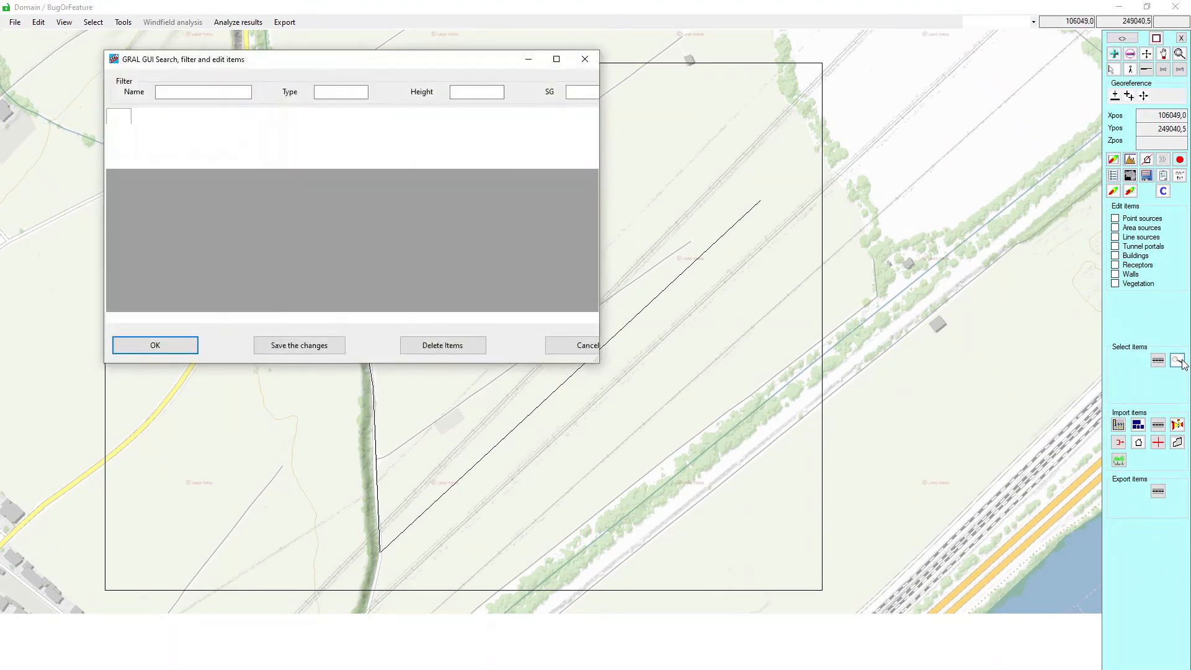
pyautogui.moveTo(599, 364); pyautogui.dragTo(694, 388)
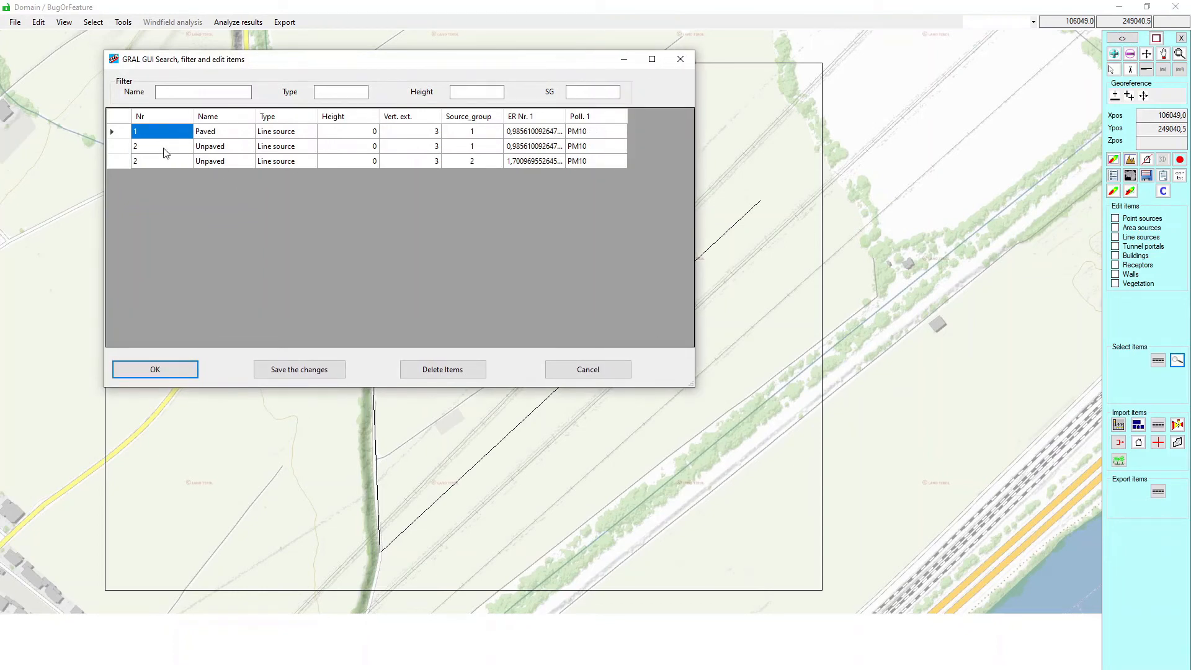
pyautogui.click(119, 131)
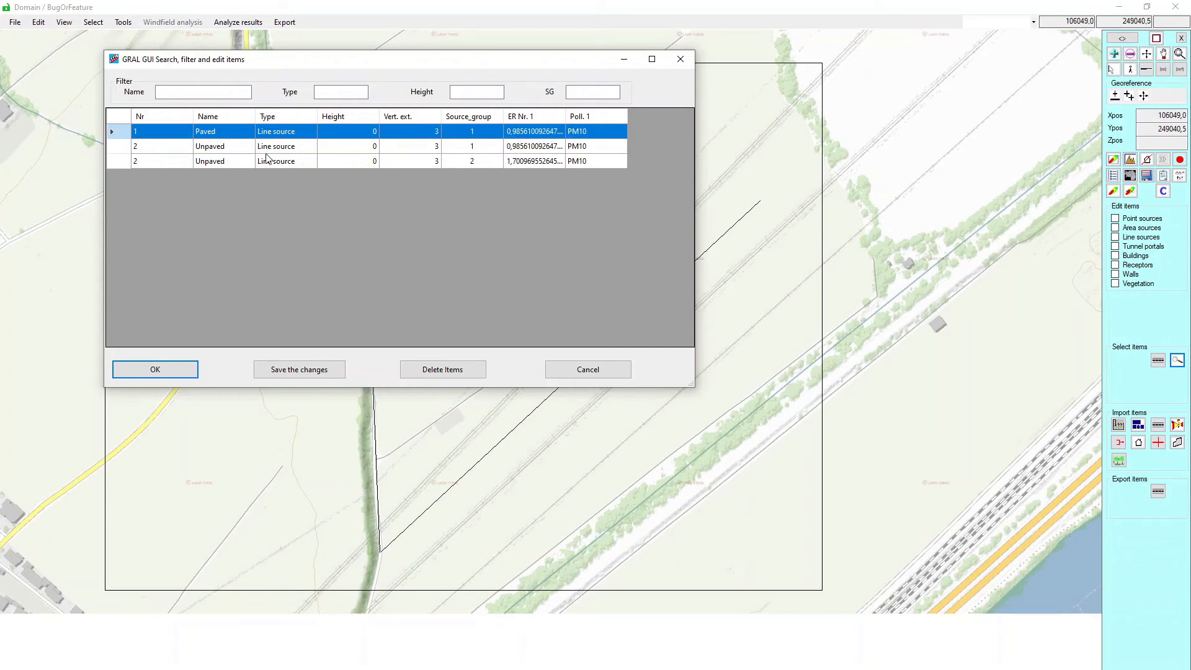
pyautogui.click(144, 150)
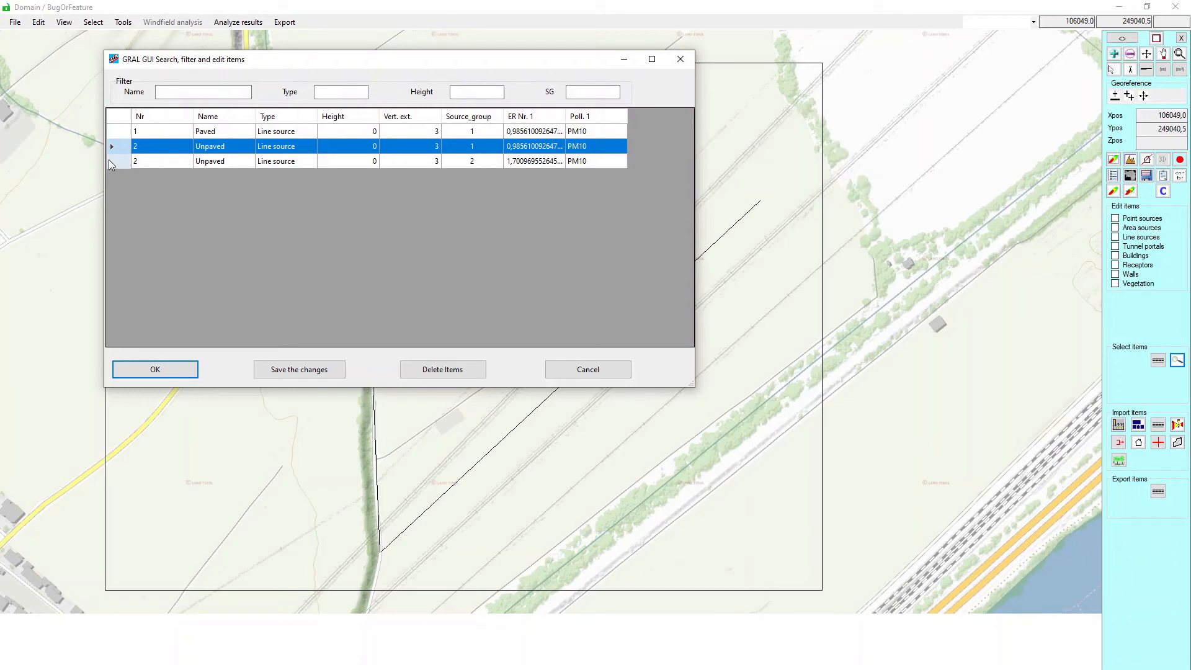
pyautogui.click(261, 162)
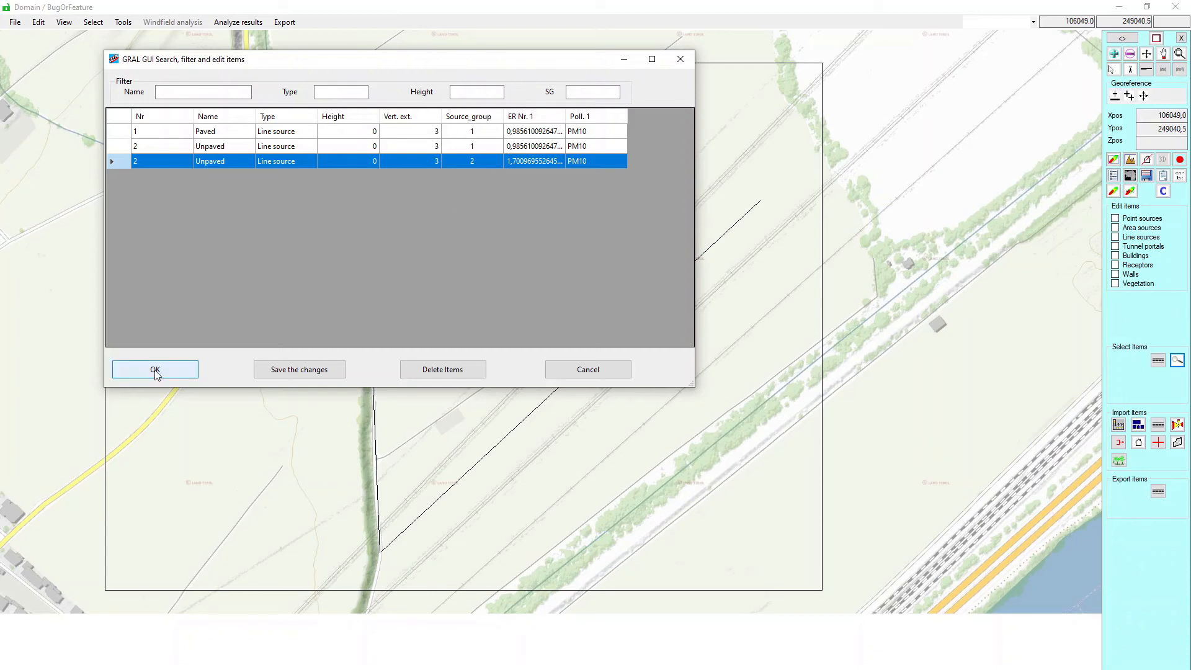
pyautogui.click(516, 149)
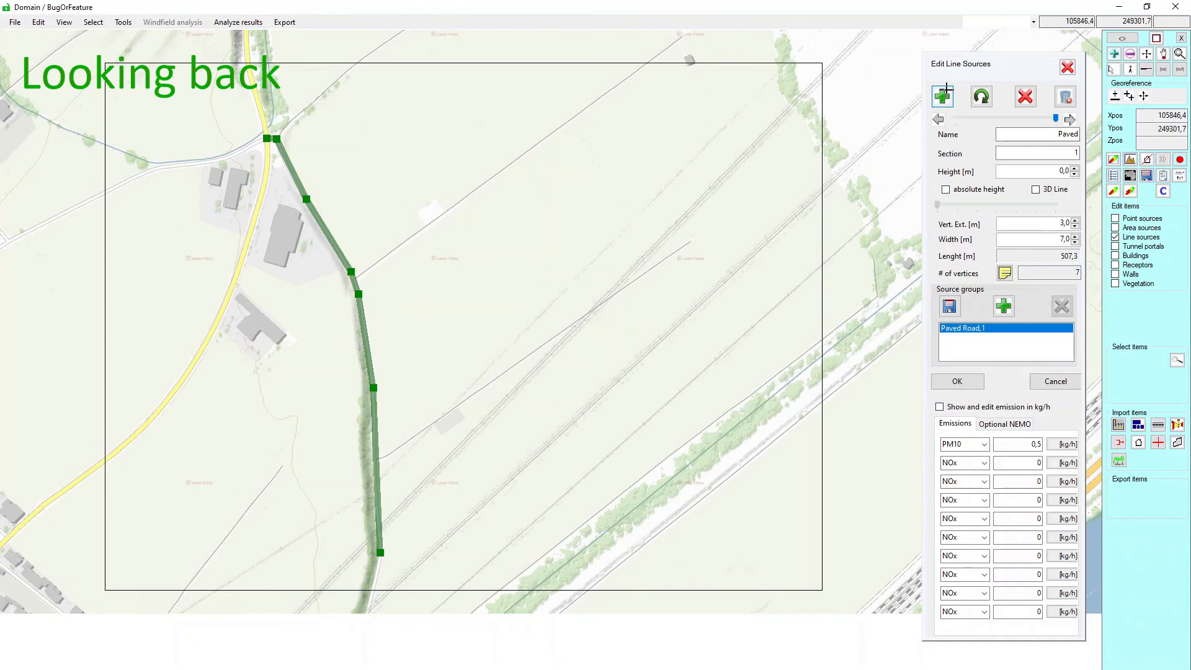
pyautogui.click(946, 91)
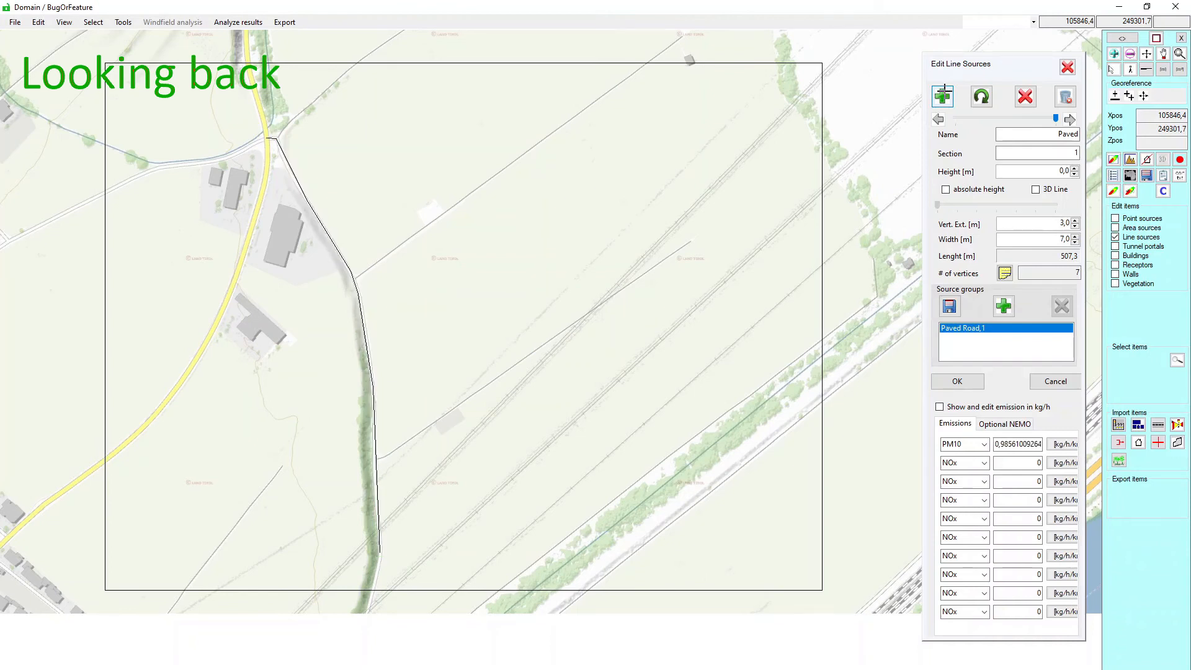
pyautogui.click(945, 91)
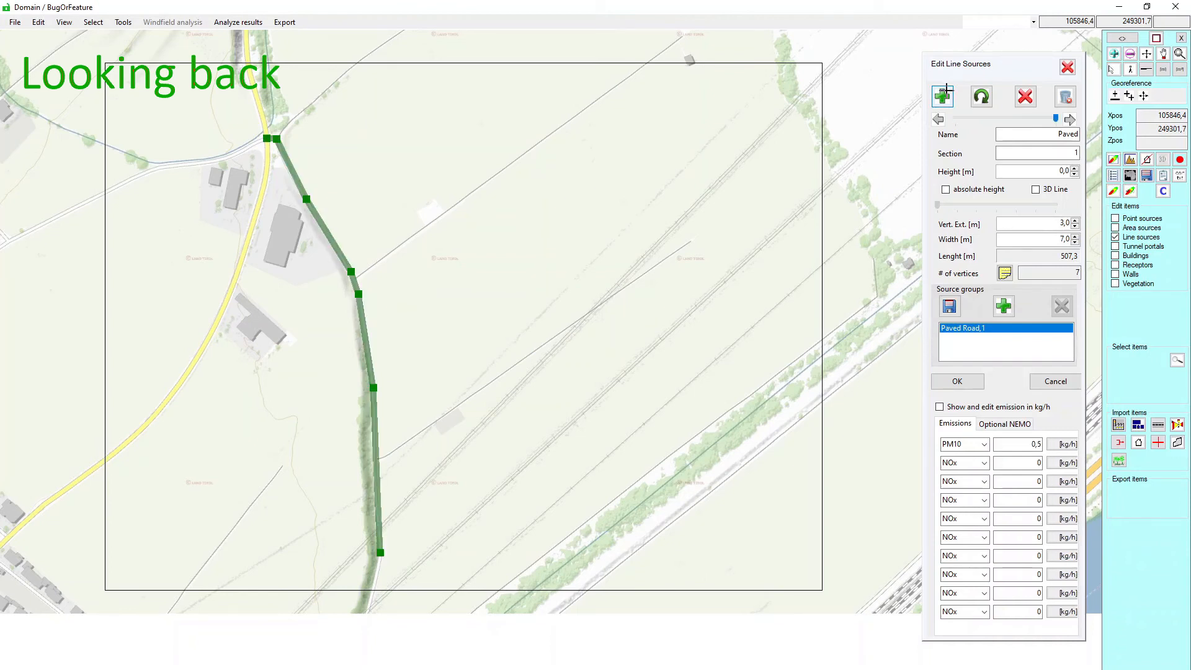
pyautogui.click(946, 91)
pyautogui.click(945, 91)
pyautogui.click(946, 91)
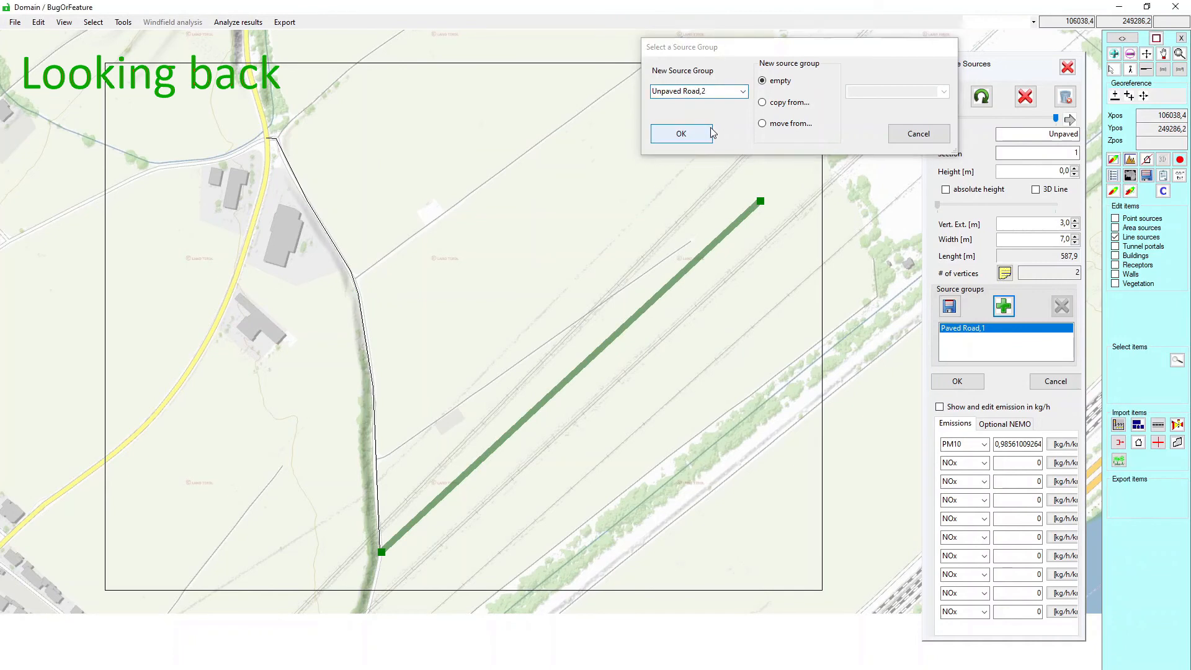
pyautogui.click(680, 131)
pyautogui.click(940, 407)
pyautogui.doubleClick(1040, 444)
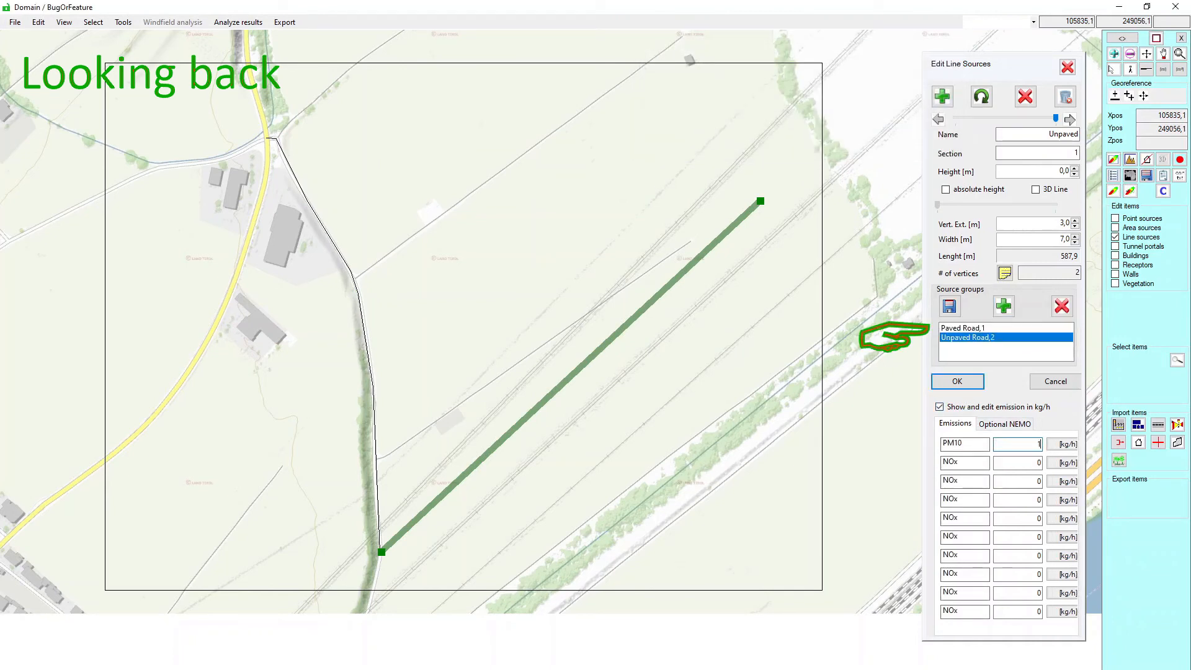
pyautogui.click(963, 380)
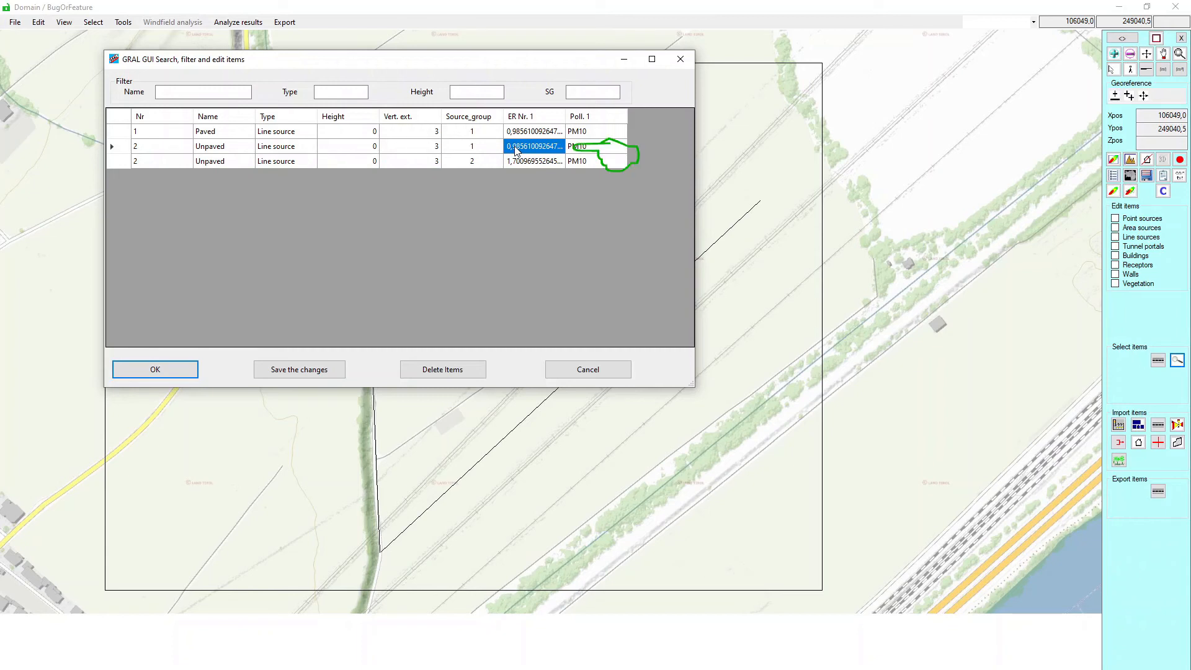
# - Set the emission rate of the Unpaved line source entry in source group 1 to 0 and save the changes
pyautogui.write('0')
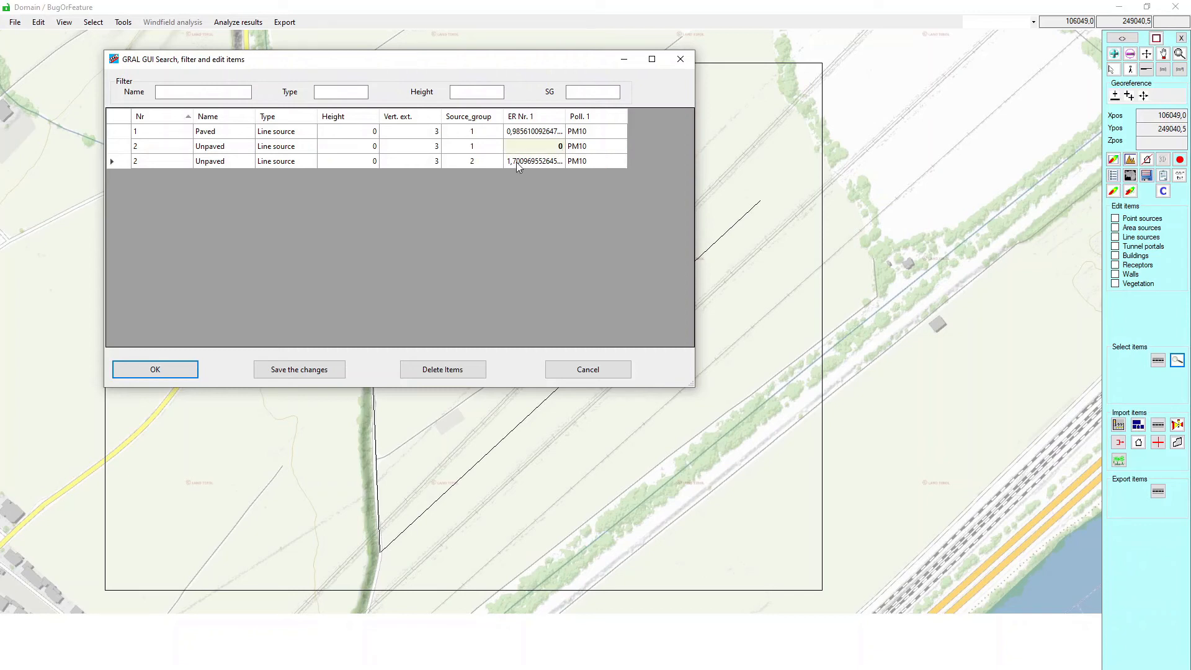
pyautogui.click(519, 162)
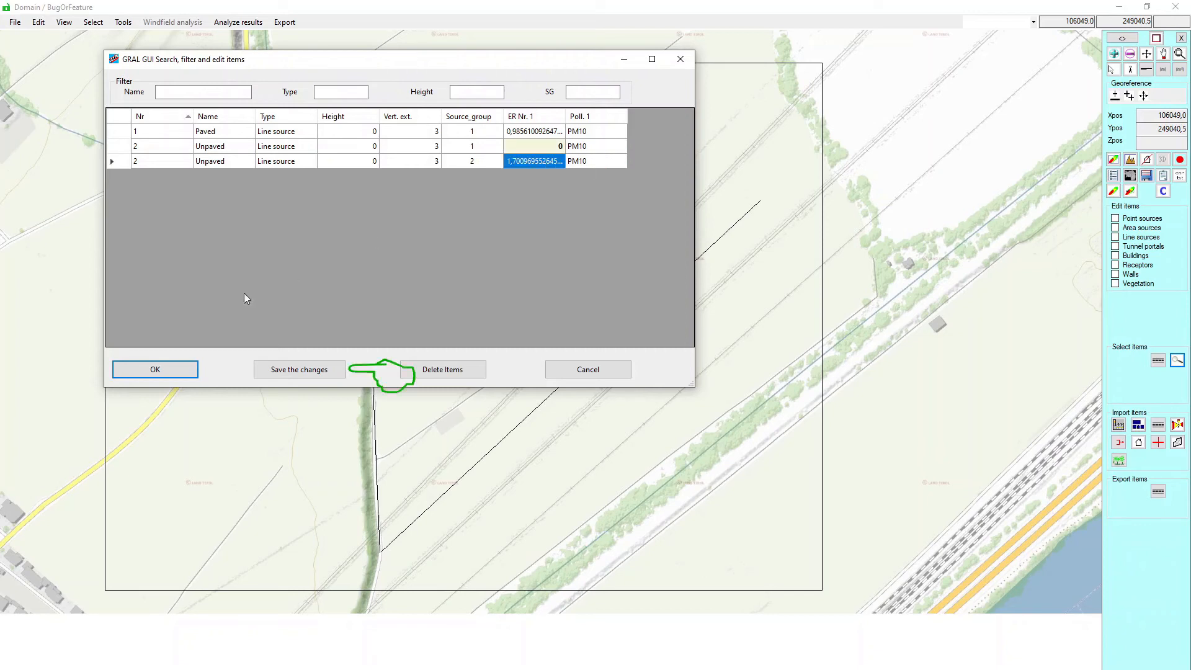
pyautogui.click(300, 375)
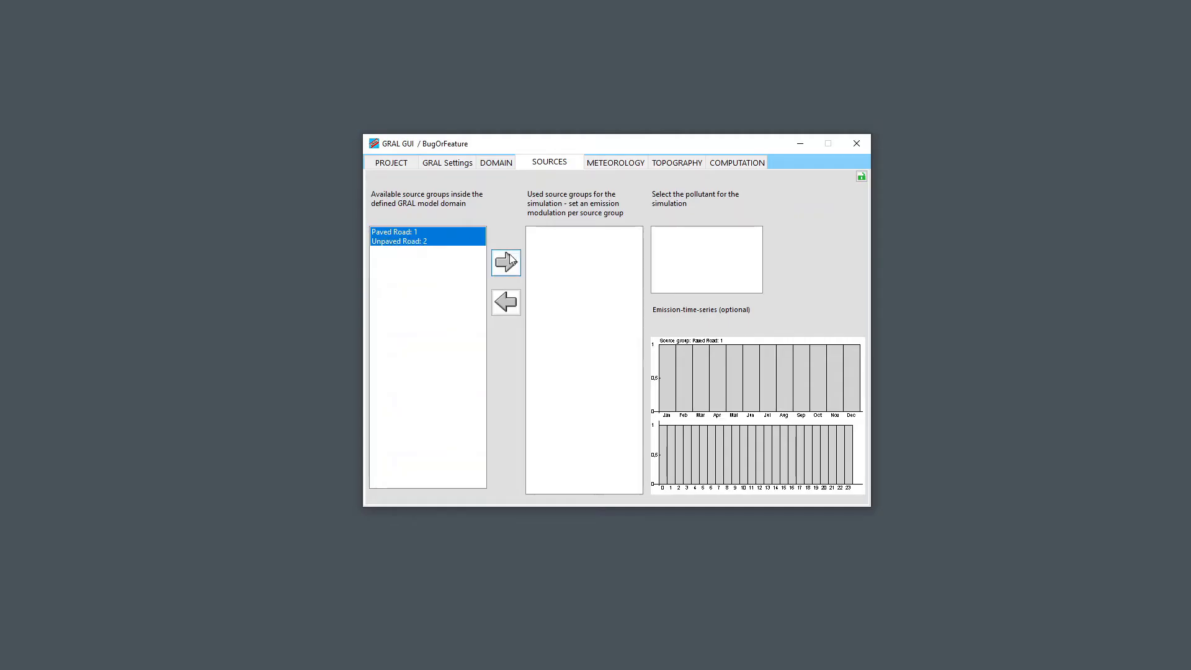
# - Check the total annual PM10 emissions chart for both source groups again and close it
pyautogui.click(786, 244)
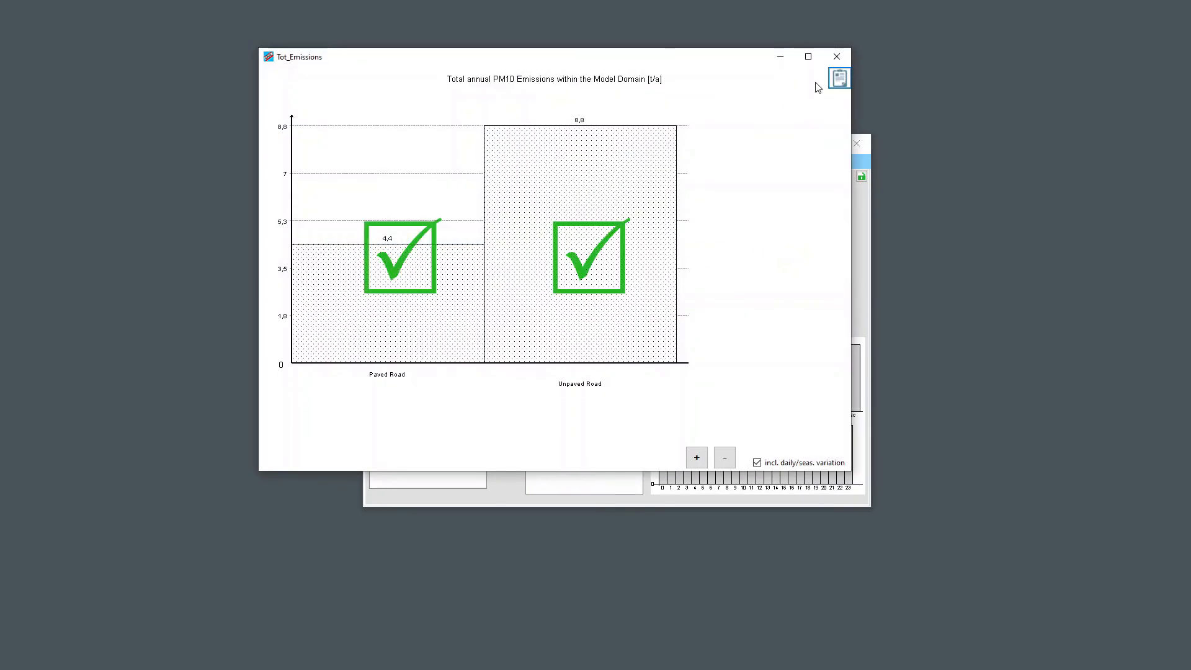
pyautogui.click(836, 56)
# - In the domain map, remove the Paved Road source group from the Unpaved line source, keeping only Unpaved Road, and save the source
pyautogui.click(498, 164)
pyautogui.click(429, 214)
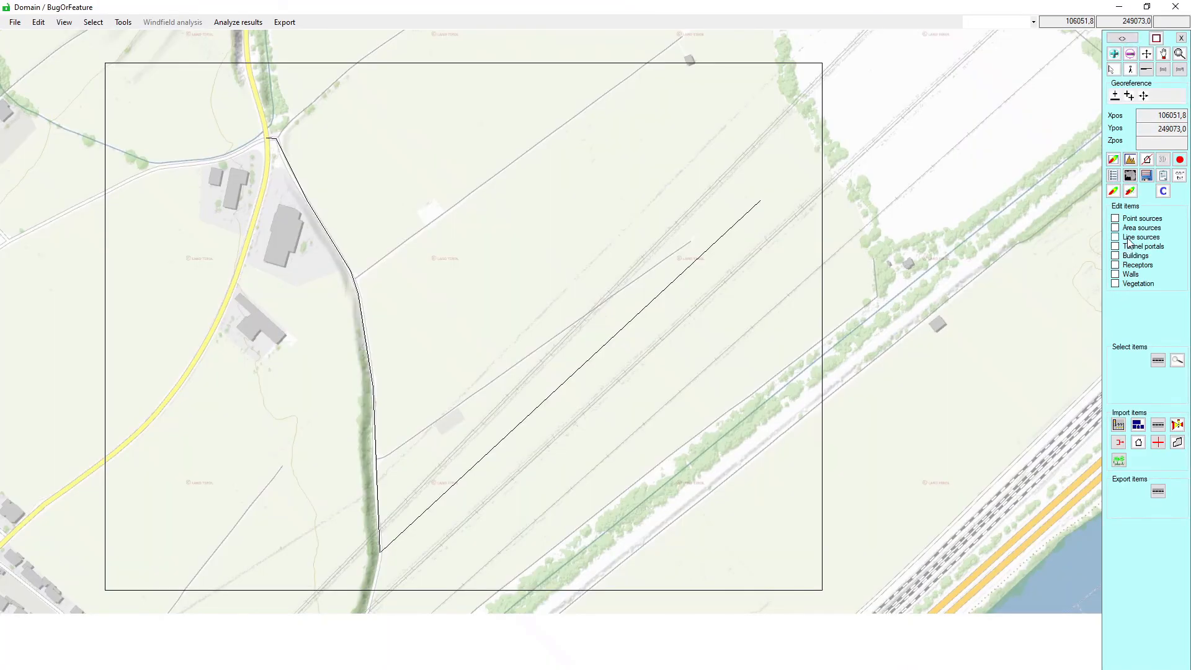
pyautogui.click(1128, 239)
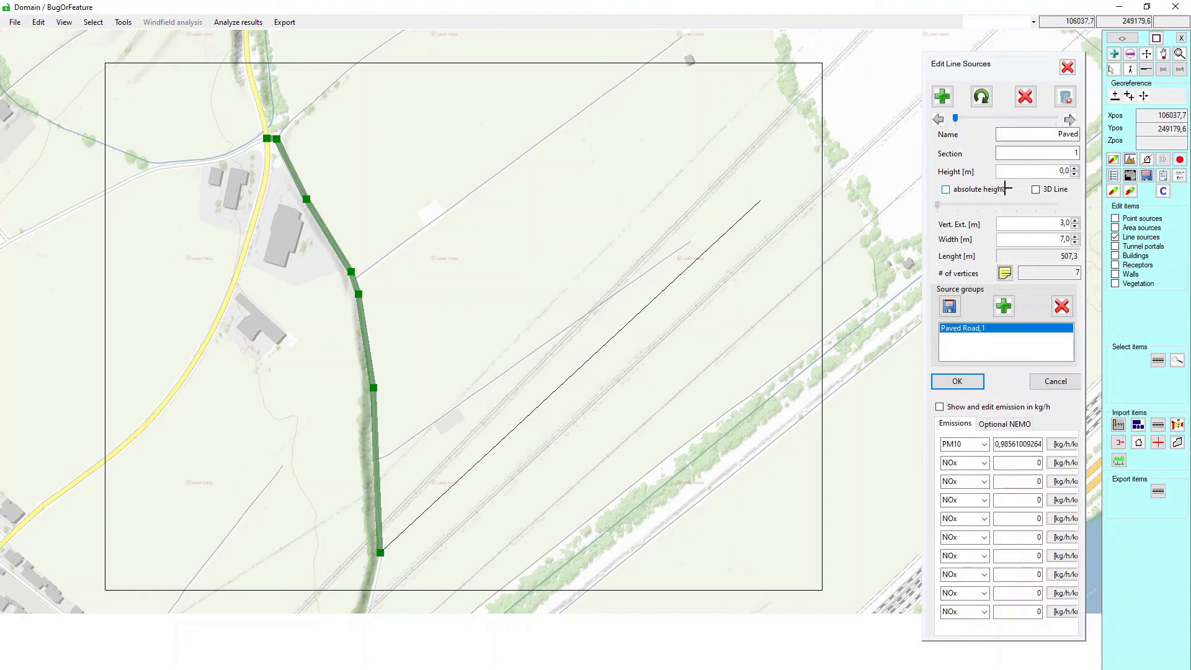
pyautogui.click(1067, 122)
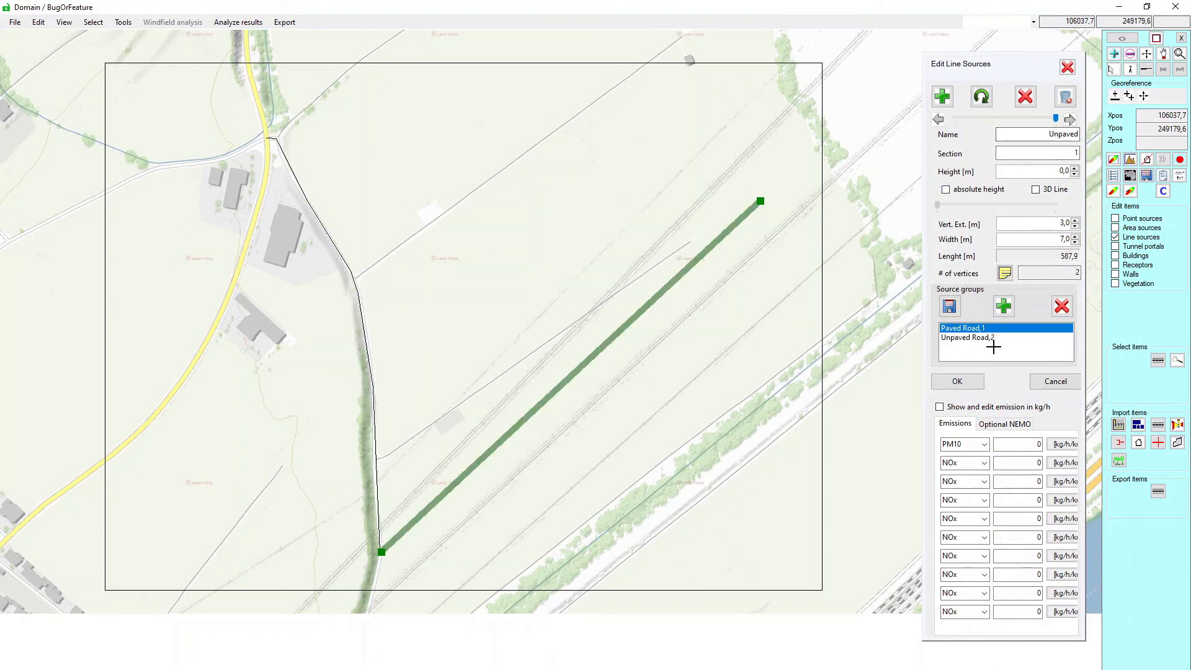
pyautogui.click(993, 338)
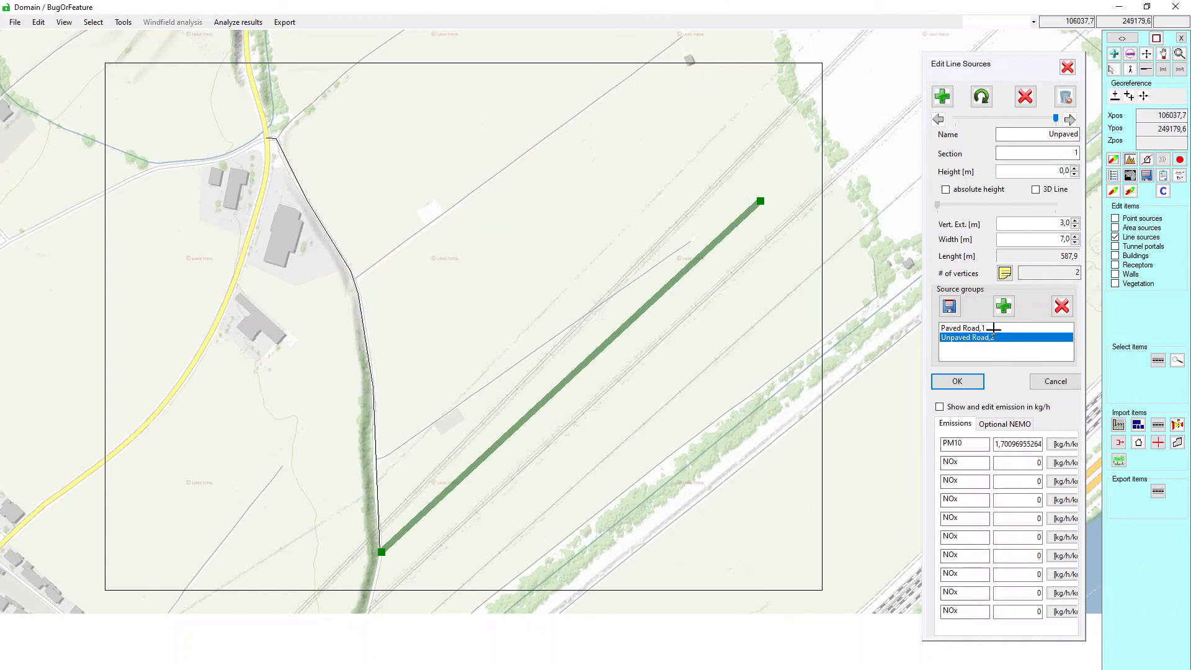
pyautogui.click(994, 328)
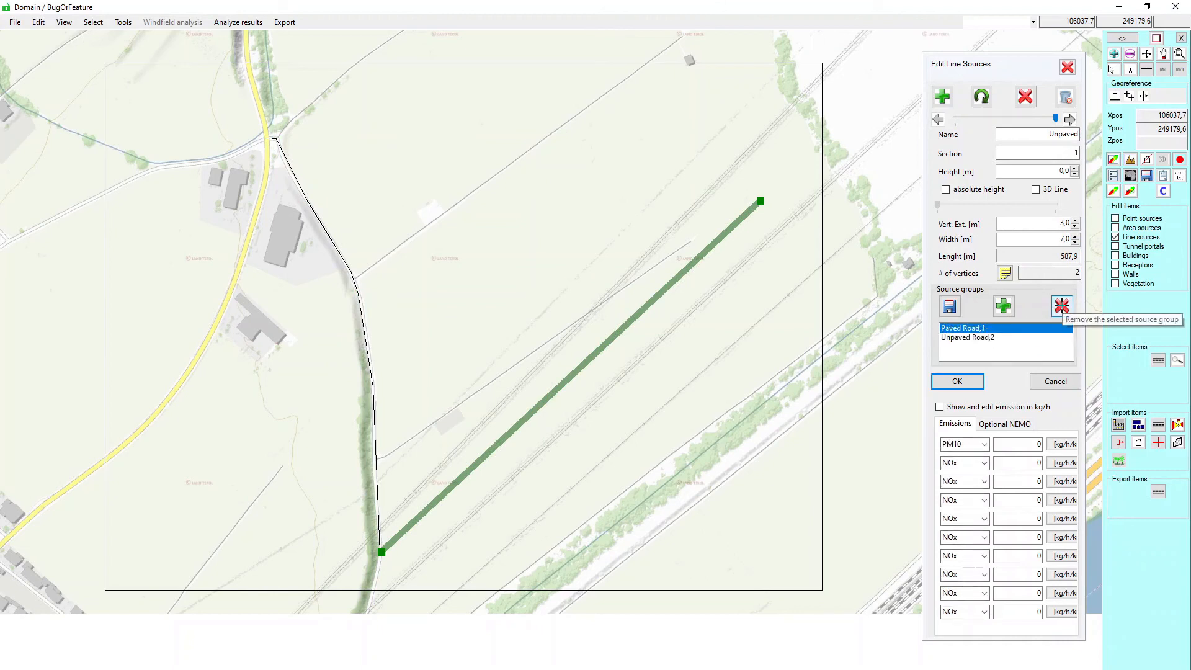
pyautogui.click(1061, 305)
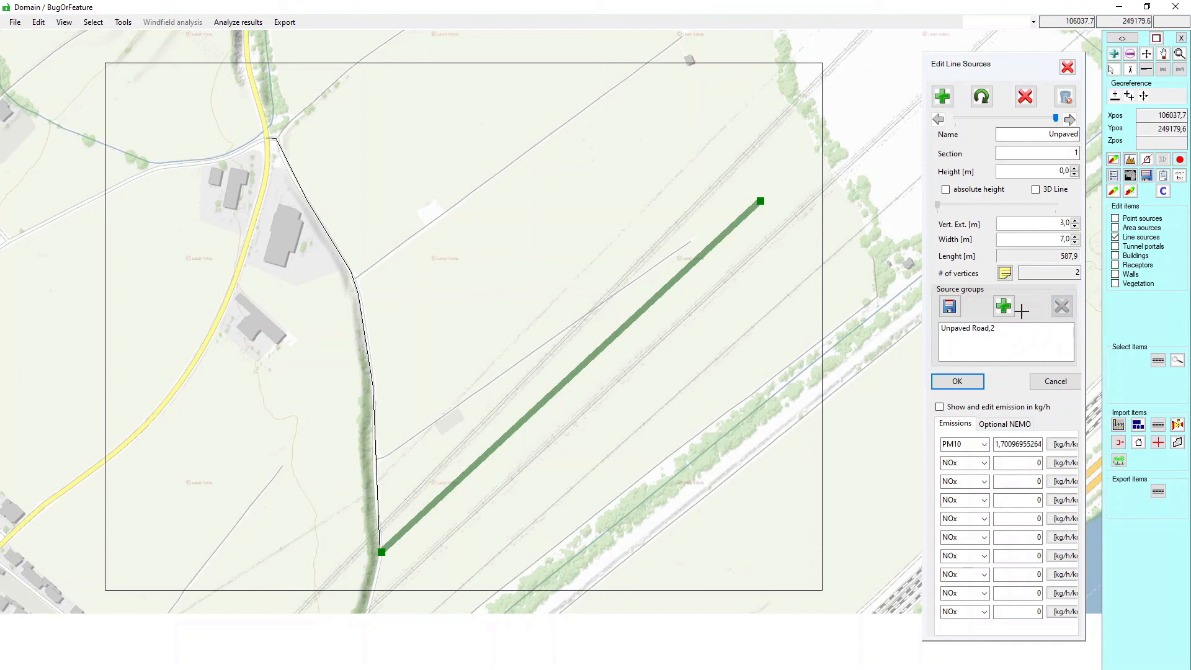
pyautogui.click(953, 311)
pyautogui.click(958, 380)
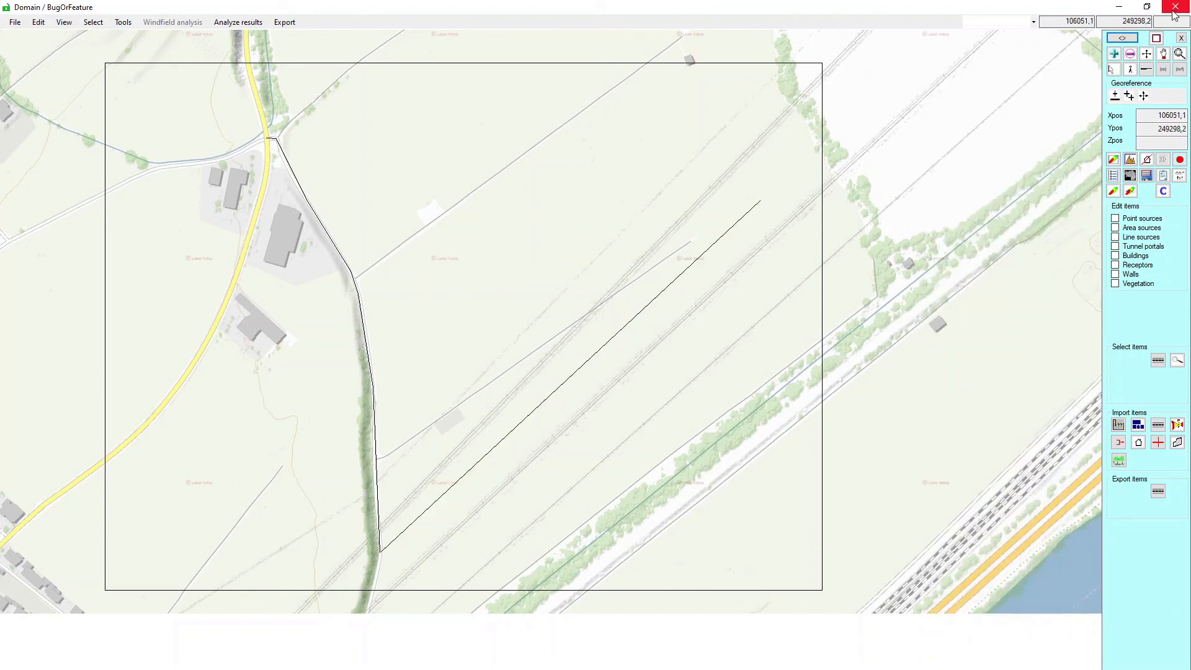
# - Open the map's item search table, check the source group and emission rate of the two line sources, and close it
pyautogui.click(1177, 360)
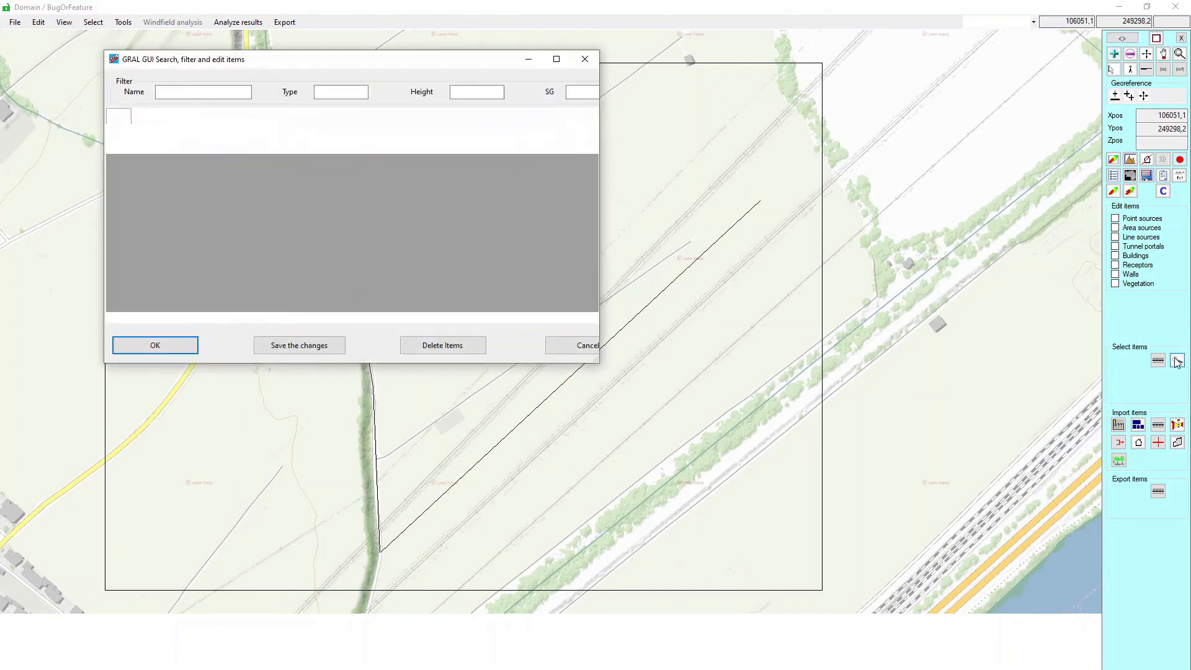
pyautogui.moveTo(618, 214); pyautogui.dragTo(784, 216)
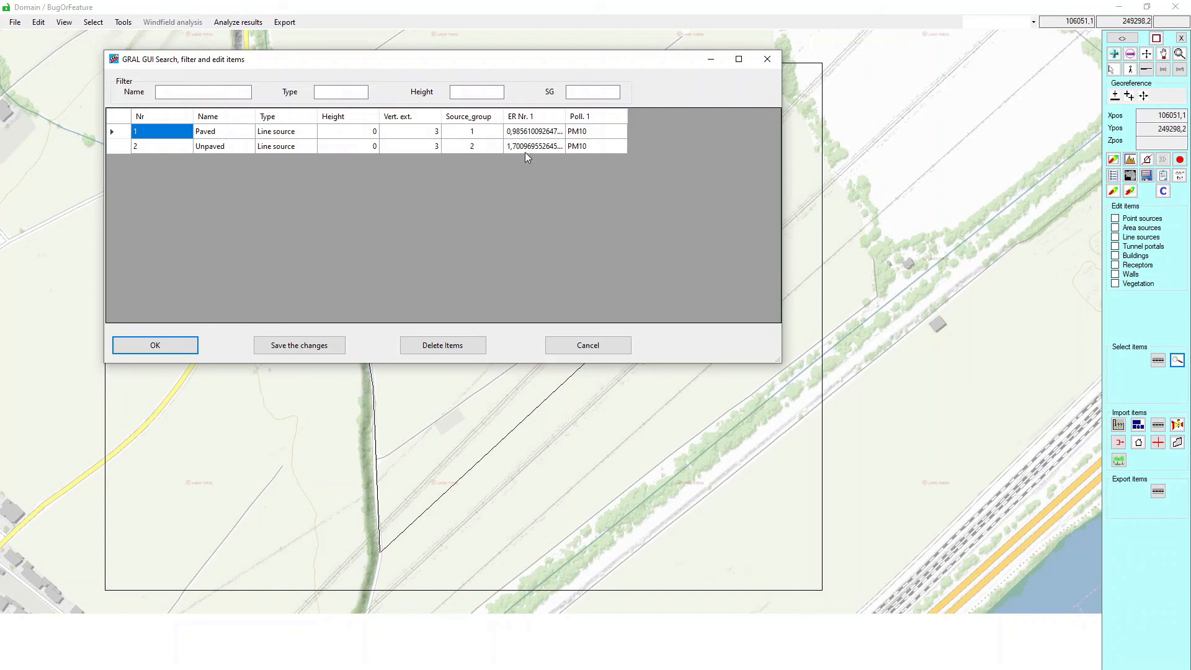
pyautogui.click(154, 351)
# - Close the map, reassign Paved Road and Unpaved Road as used source groups, and check the total annual PM10 emissions chart
pyautogui.click(1175, 6)
pyautogui.moveTo(397, 232); pyautogui.dragTo(446, 245)
pyautogui.click(506, 263)
pyautogui.click(797, 248)
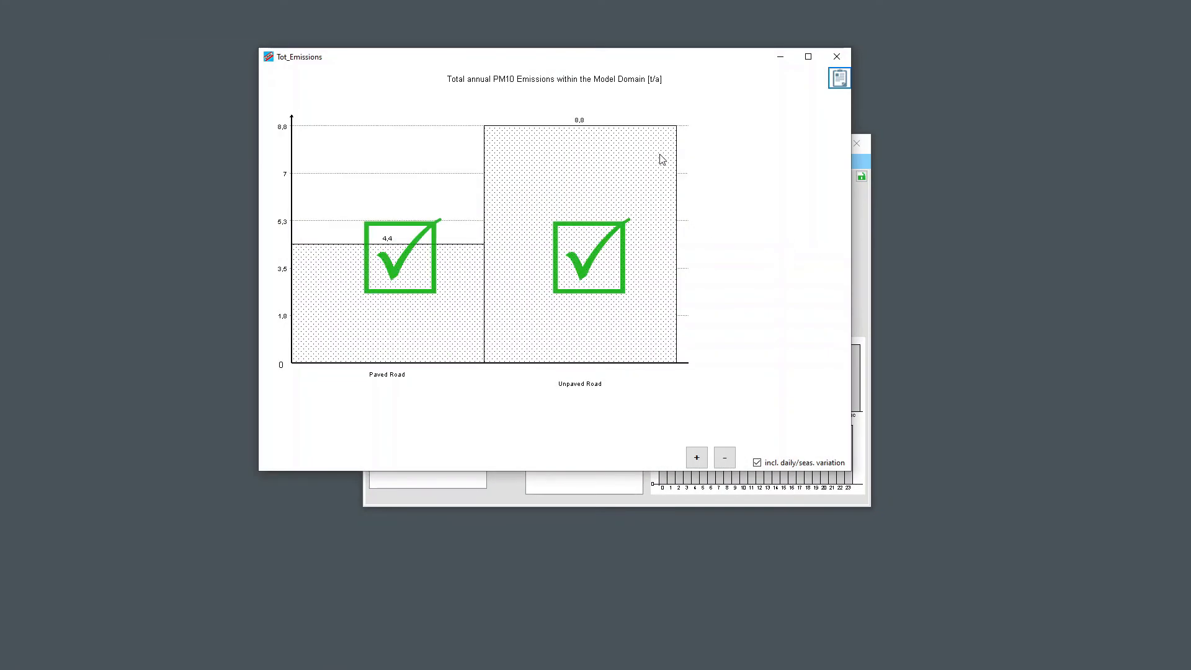
pyautogui.click(835, 62)
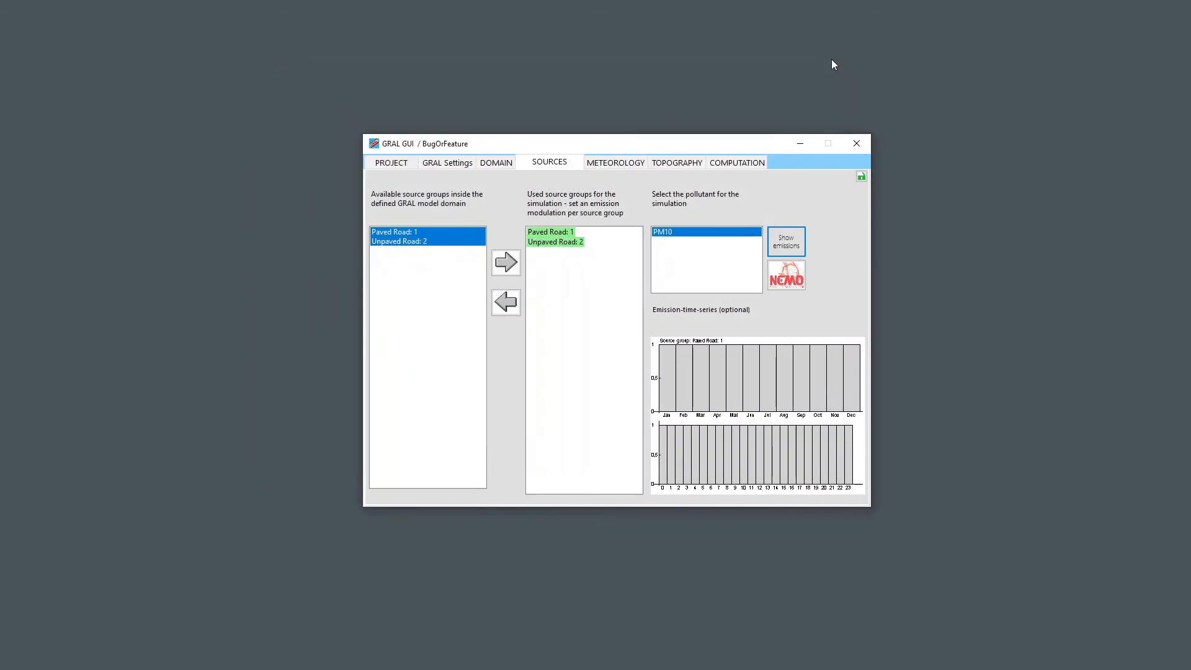